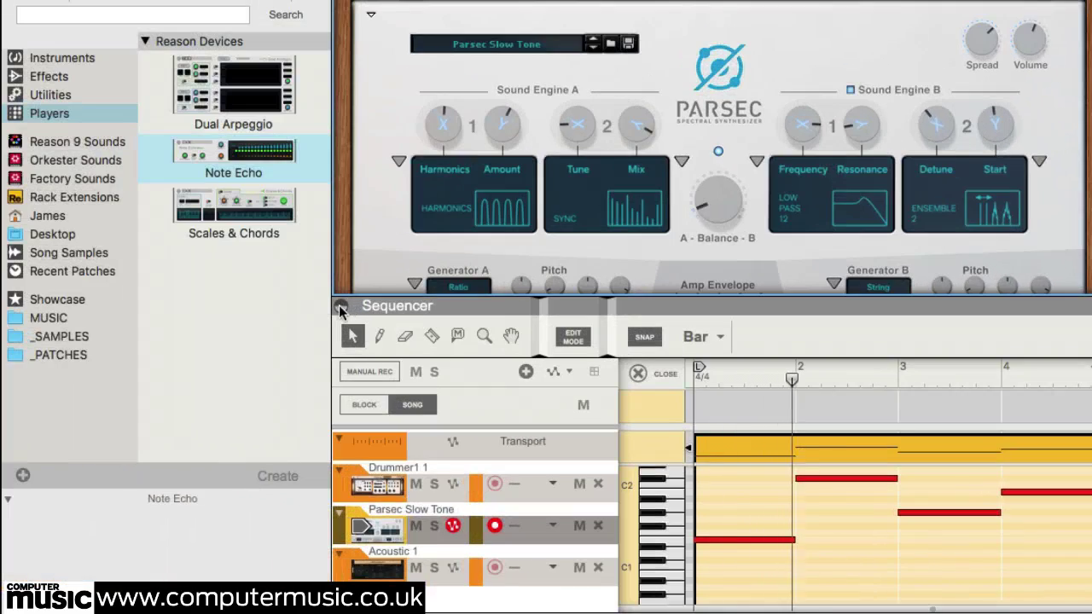
Step: Collapse the sequencer to show the Parsec Slow Tone rack beside the Players browser list
drag(352, 306, 352, 608)
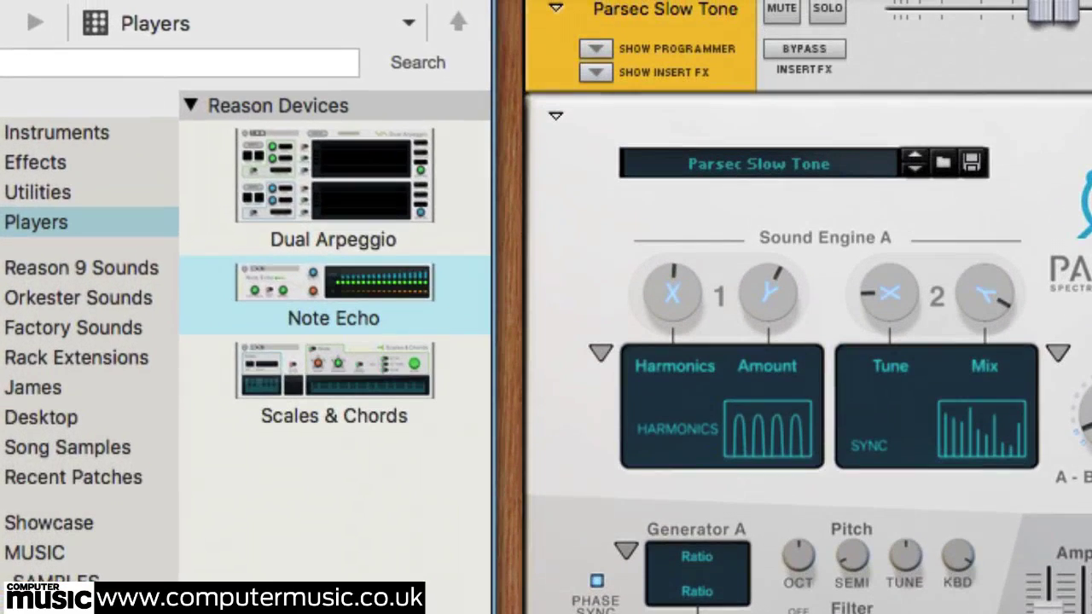
Step: Insert a Note Echo player above Parsec and set its echo step length to 1/4
click(294, 219)
drag(350, 289, 831, 218)
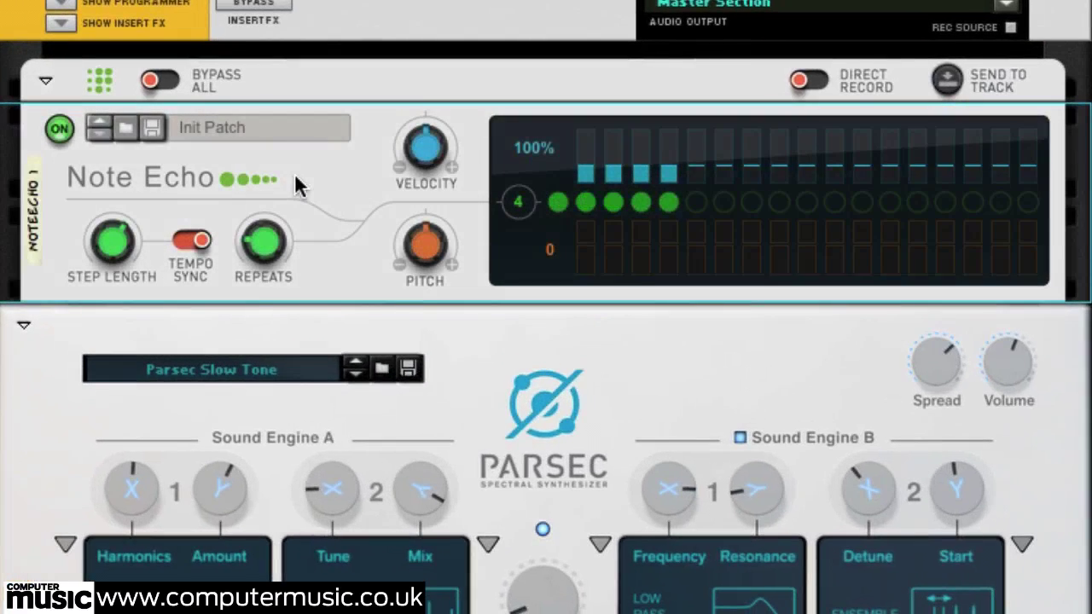
click(110, 240)
mouse_move(109, 242)
mouse_down()
mouse_move(107, 270)
mouse_move(112, 244)
mouse_up()
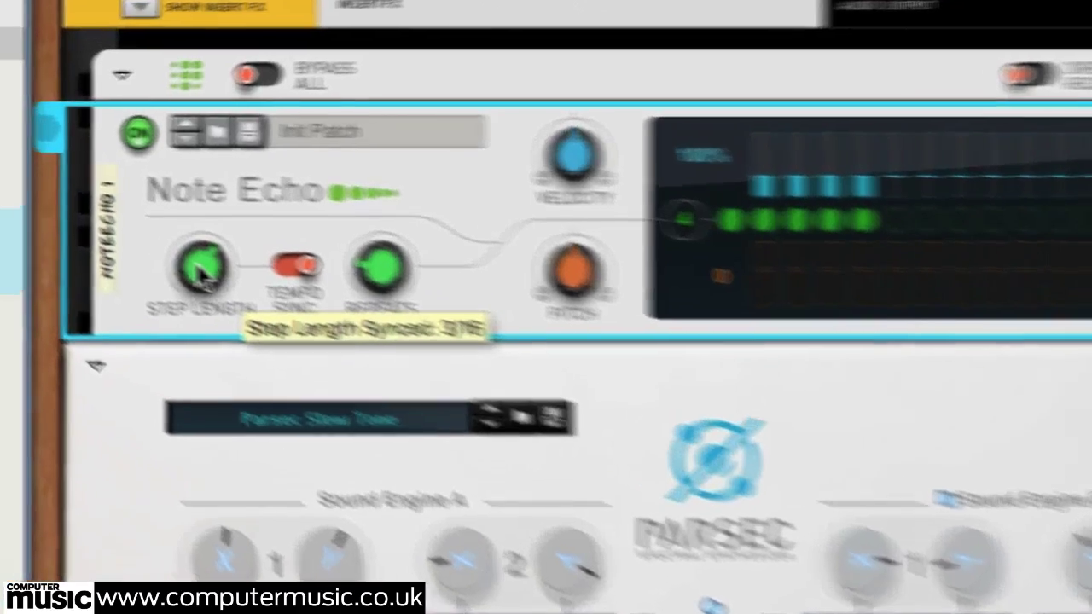
drag(200, 273, 204, 261)
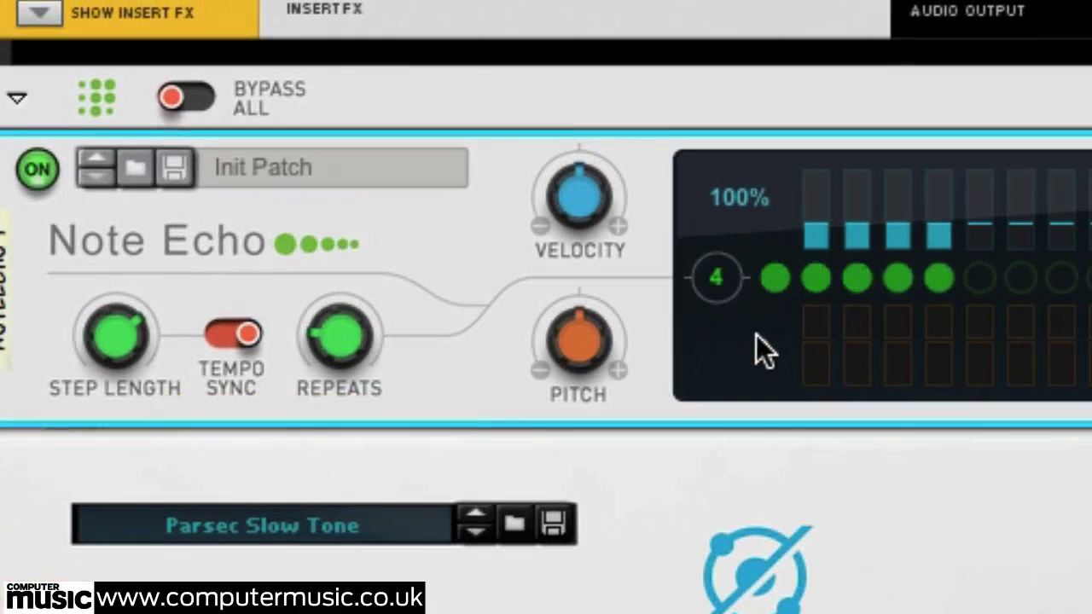
Step: Lower the Note Echo velocity to 77% and set its step length to 1/32
mouse_move(586, 216)
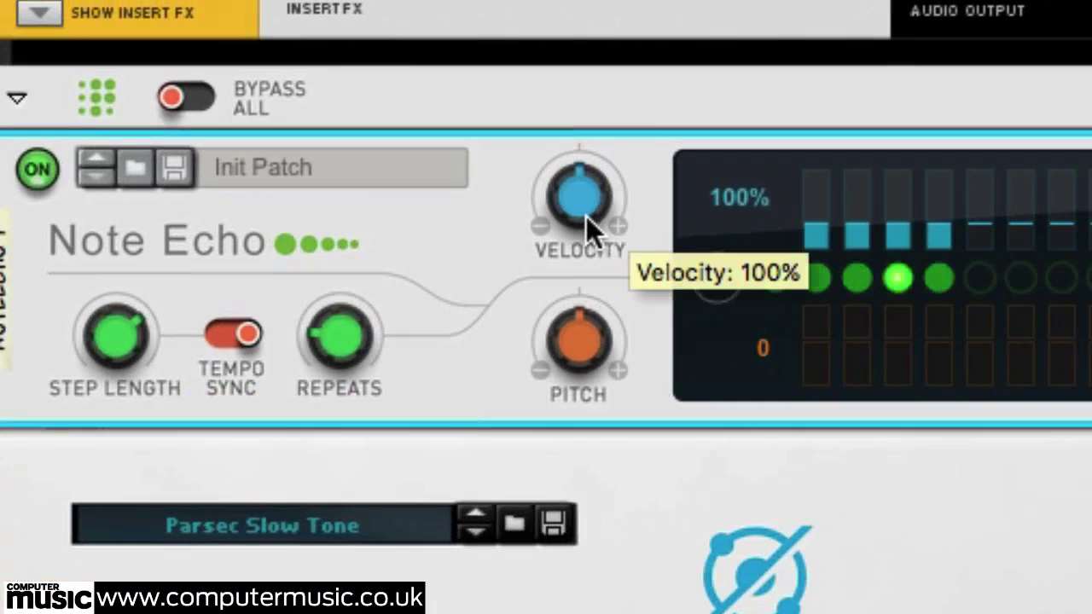
drag(586, 216, 582, 234)
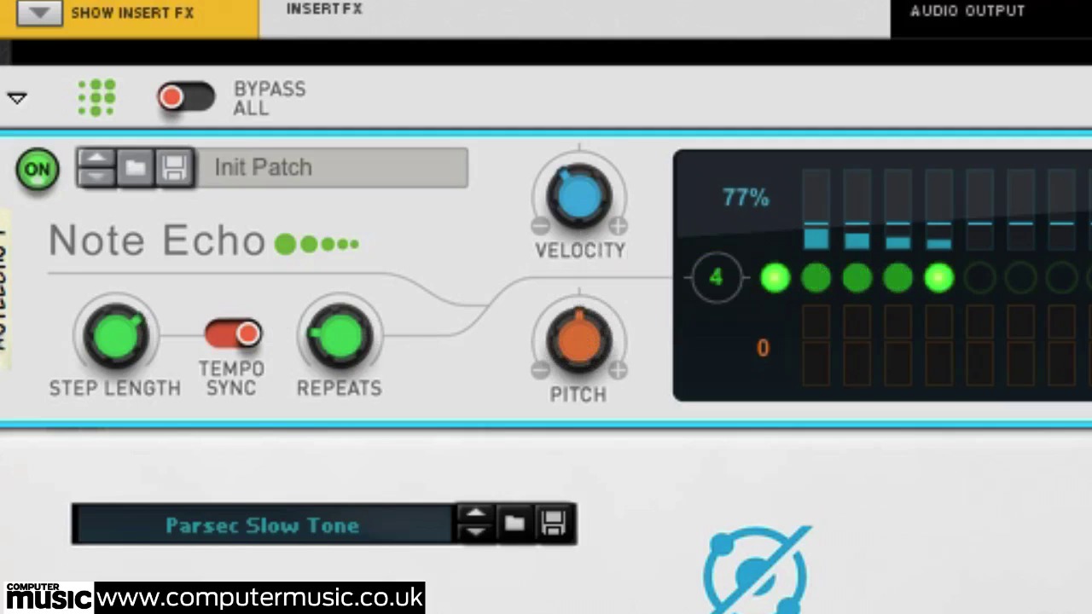
drag(114, 340, 110, 374)
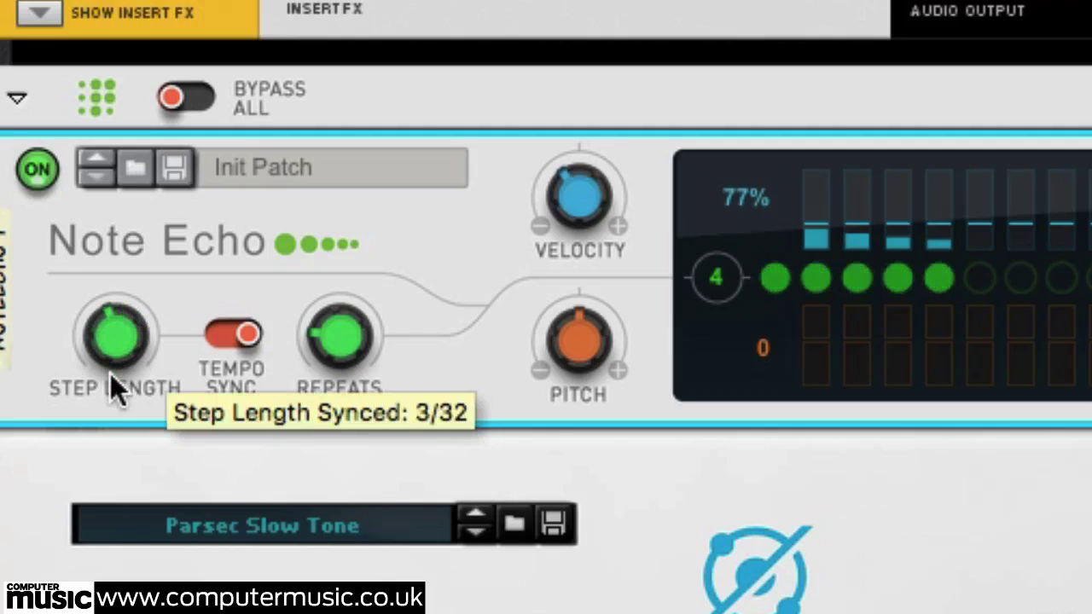
drag(110, 373, 116, 330)
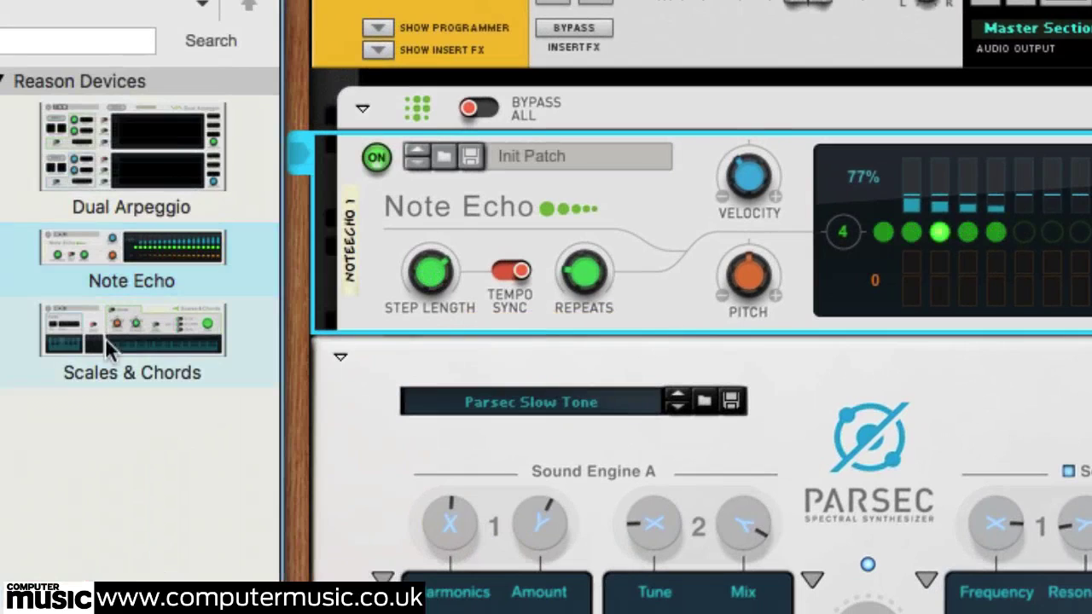
Step: Insert a Scales & Chords player into the rack and choose E as its key
drag(105, 338, 472, 251)
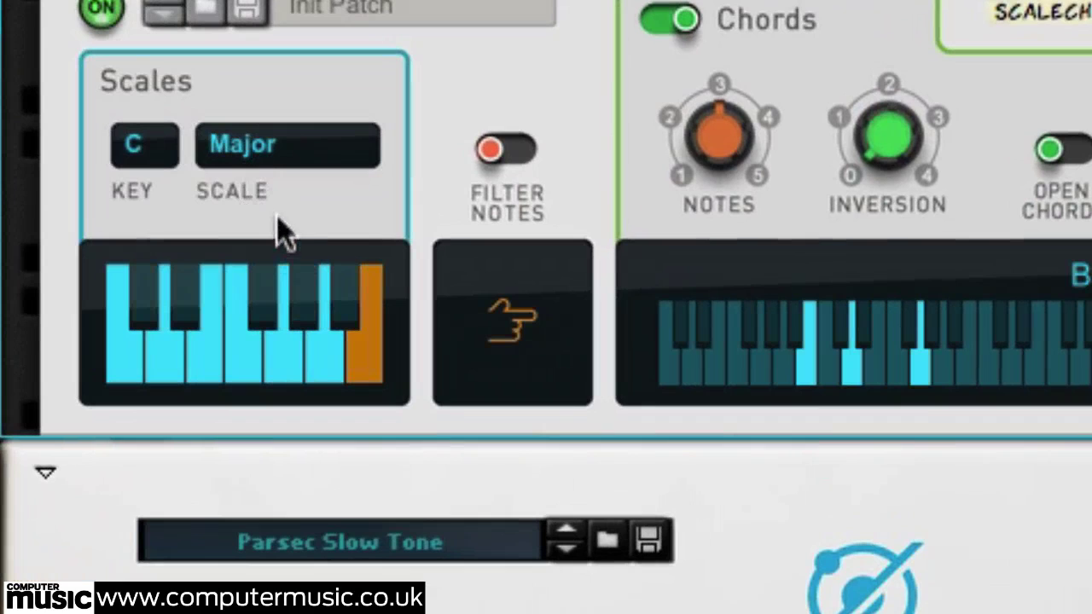
click(160, 145)
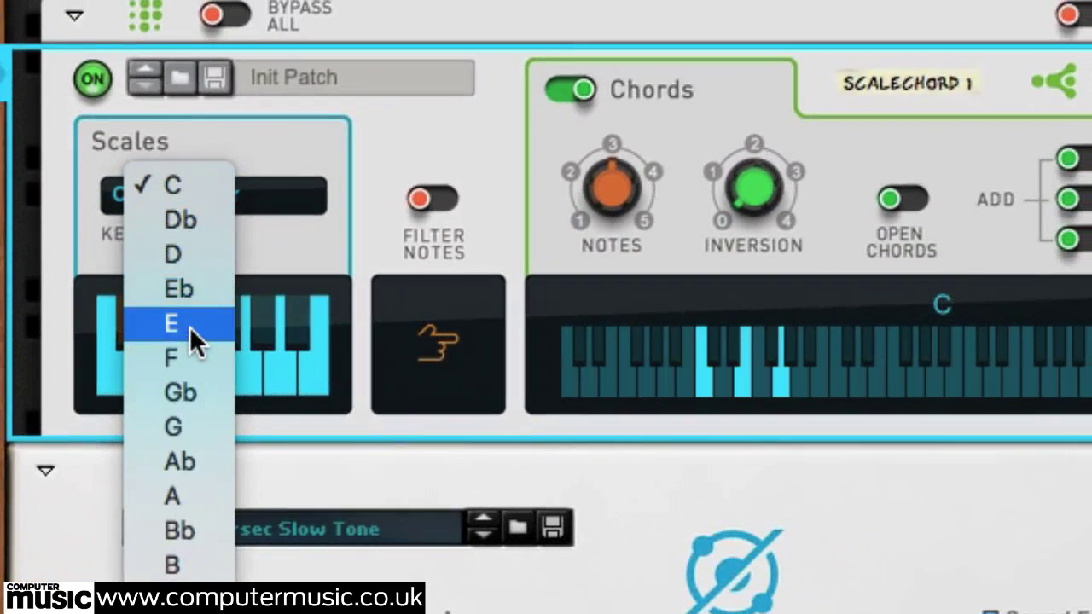
click(189, 327)
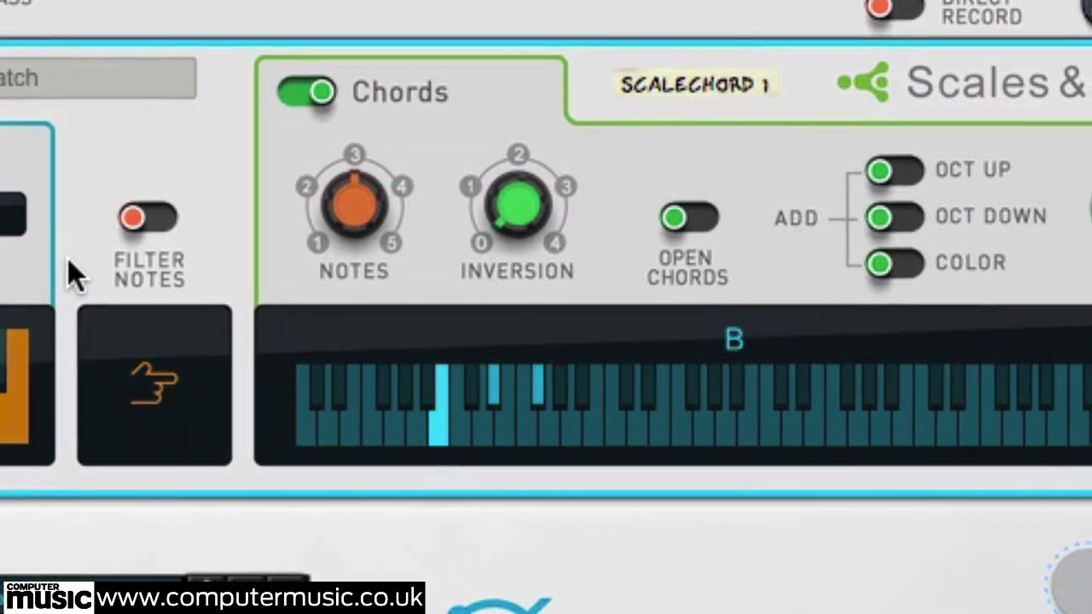
Step: Try 2-, 4- and 5-note chords on Scales & Chords, then settle on 3 notes
mouse_move(353, 203)
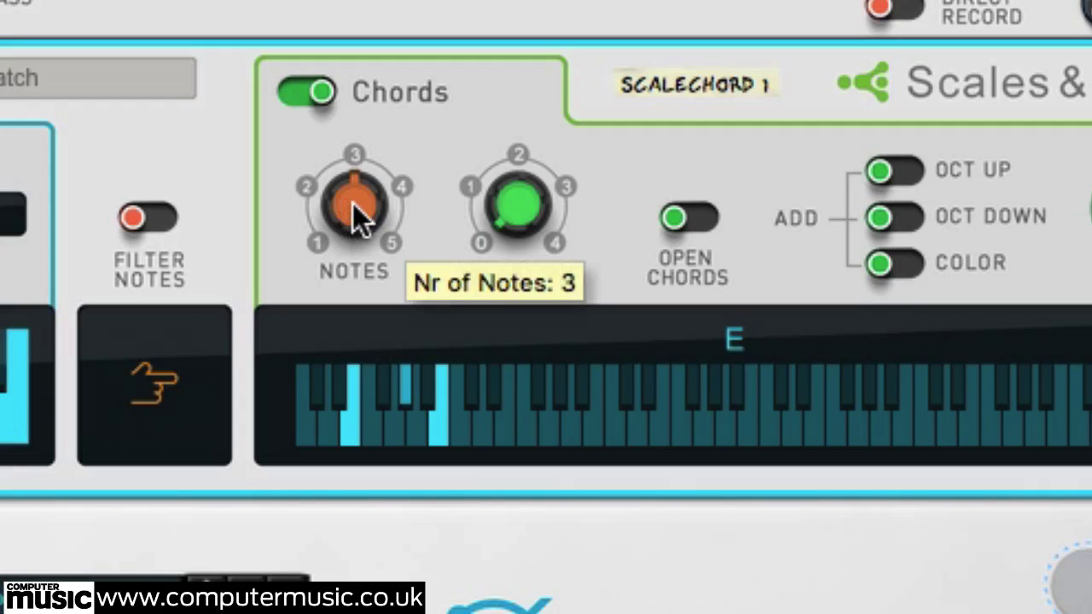
drag(352, 216, 351, 228)
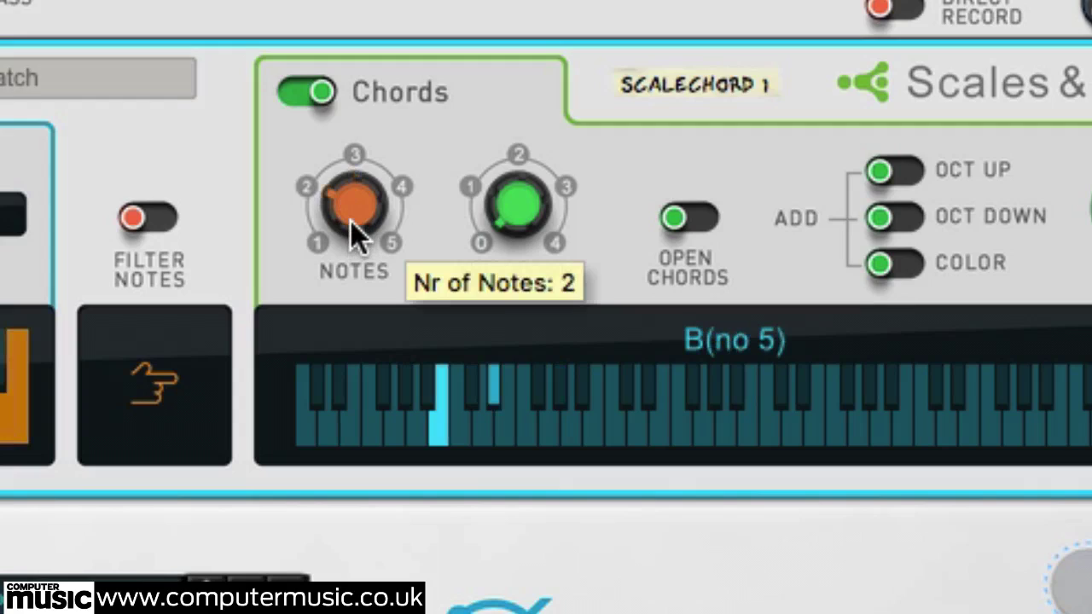
drag(351, 223, 360, 167)
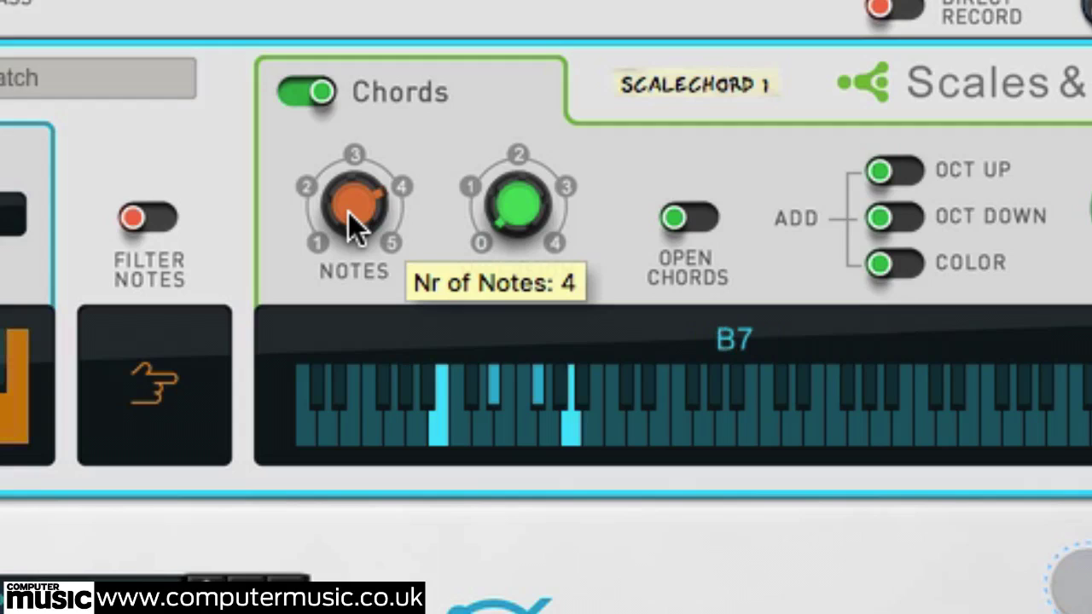
drag(348, 212, 353, 154)
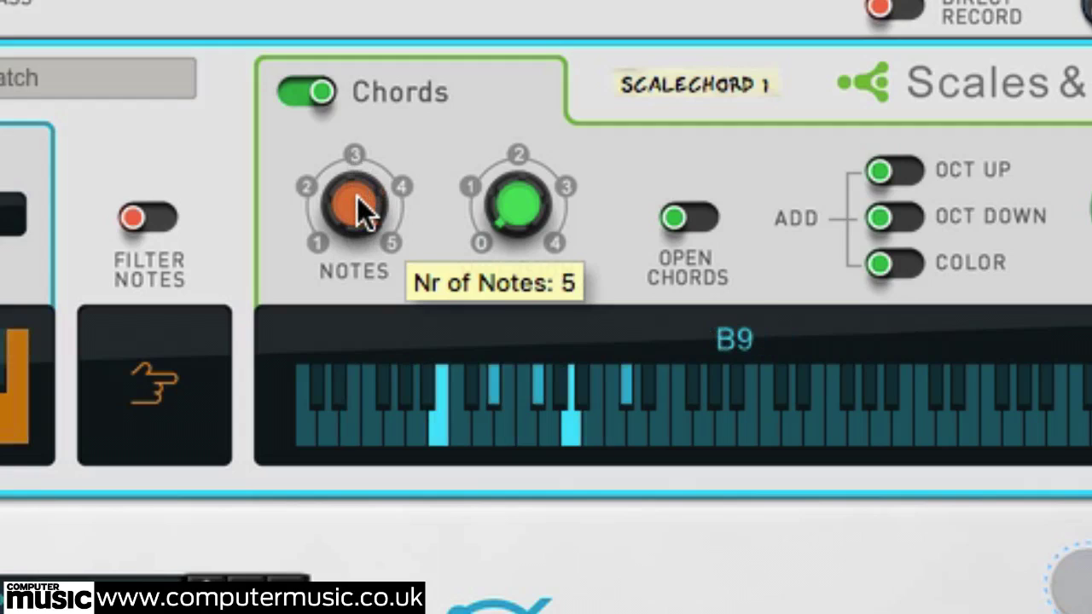
drag(357, 197, 348, 256)
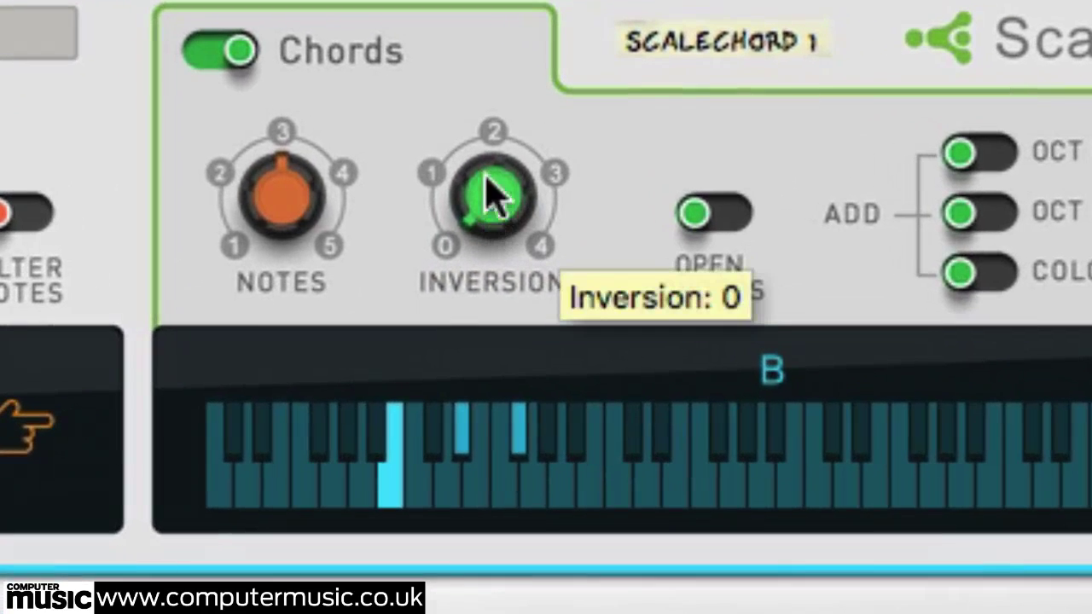
Step: Set the chord inversion to 1 after trying 2 and 3, and enable Add Oct Down
drag(512, 205, 510, 160)
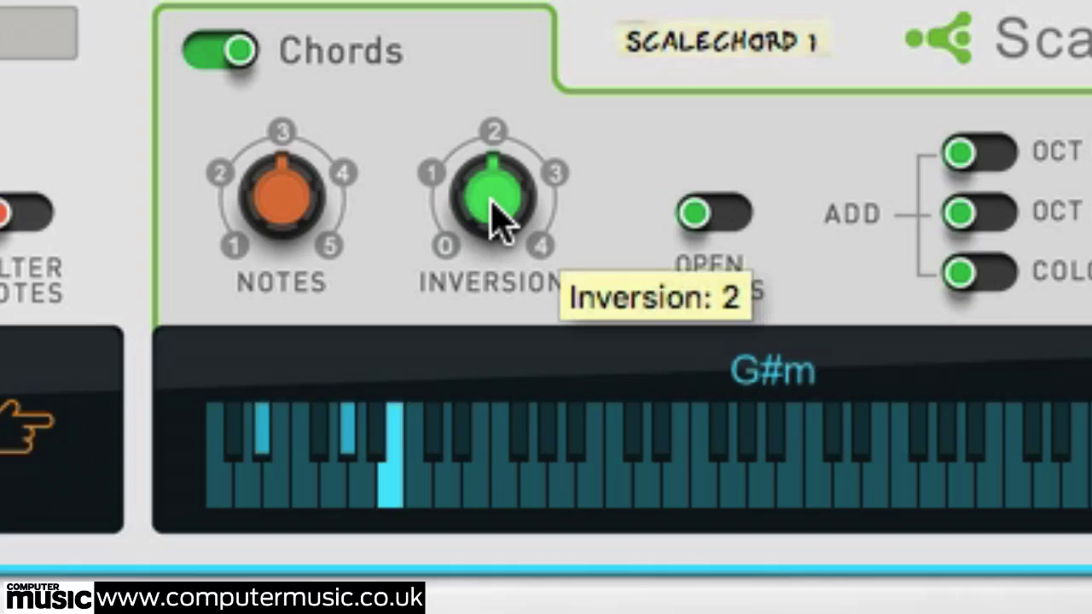
drag(499, 217, 495, 187)
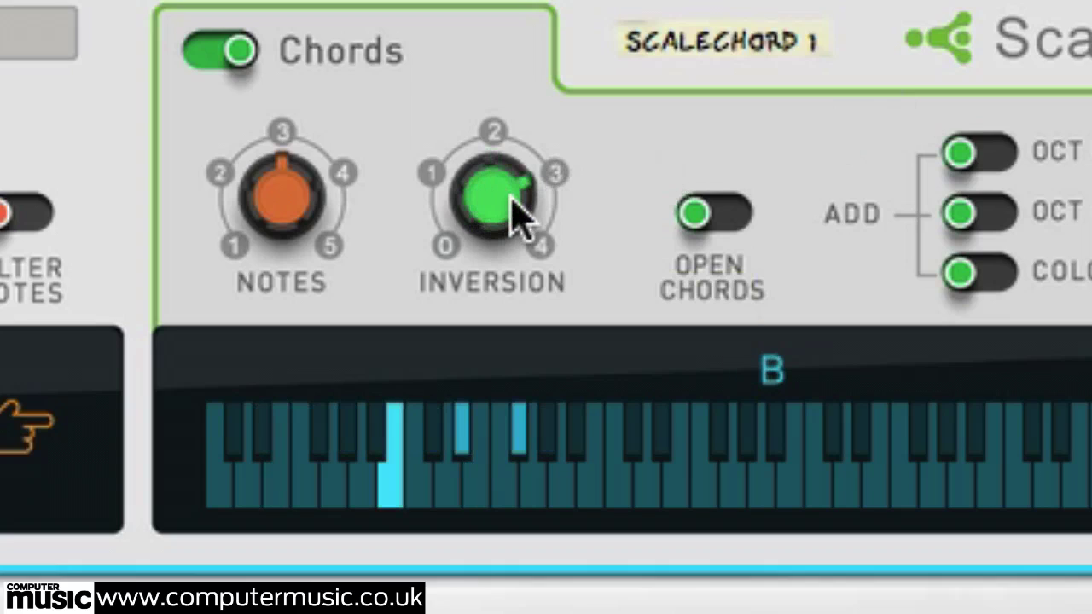
mouse_move(510, 223)
drag(510, 223, 498, 290)
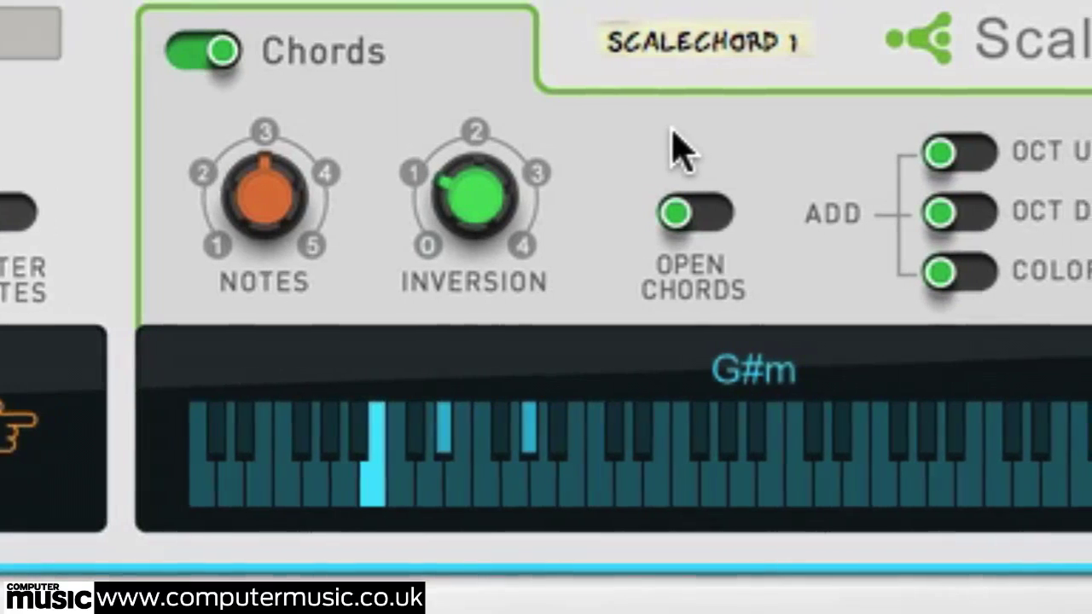
click(894, 214)
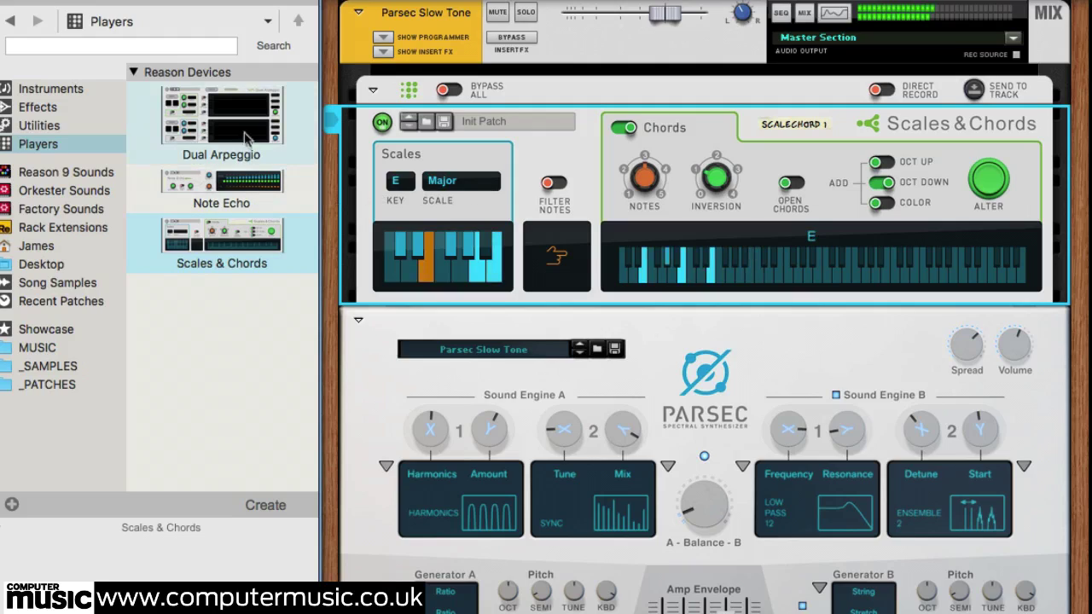
Step: Insert Dual Arpeggio above Parsec and try Arp 1 rates, returning to 1/16
drag(243, 136, 545, 304)
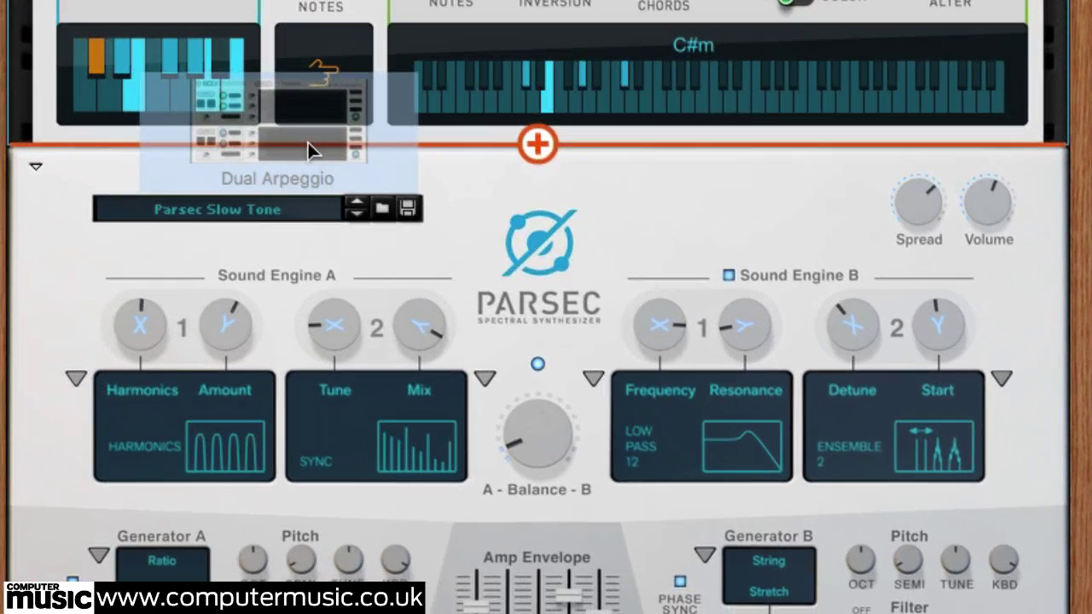
drag(307, 143, 308, 142)
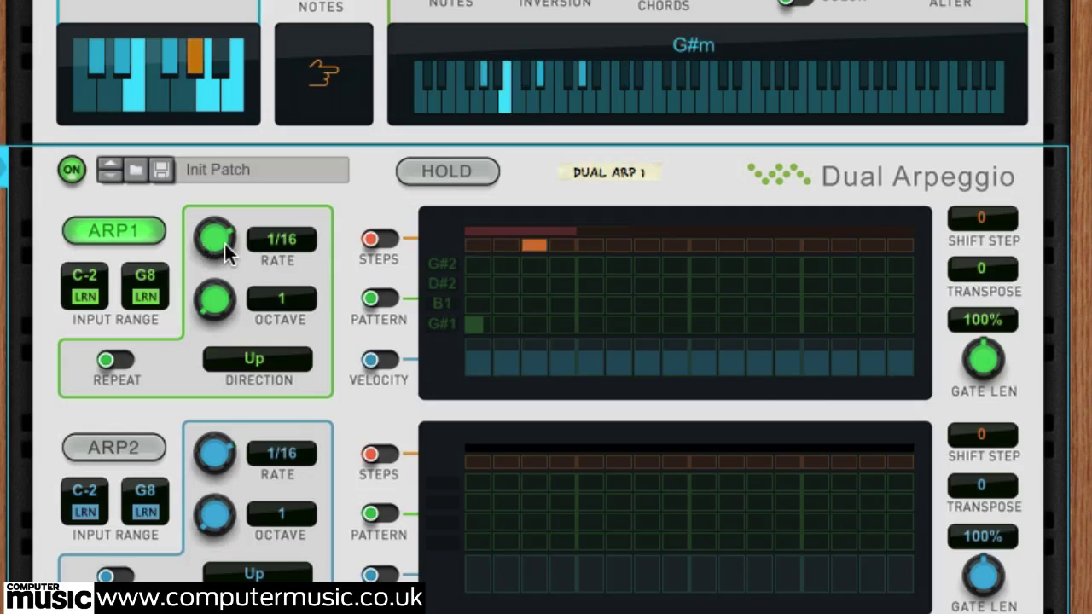
drag(225, 244, 227, 278)
drag(194, 314, 196, 323)
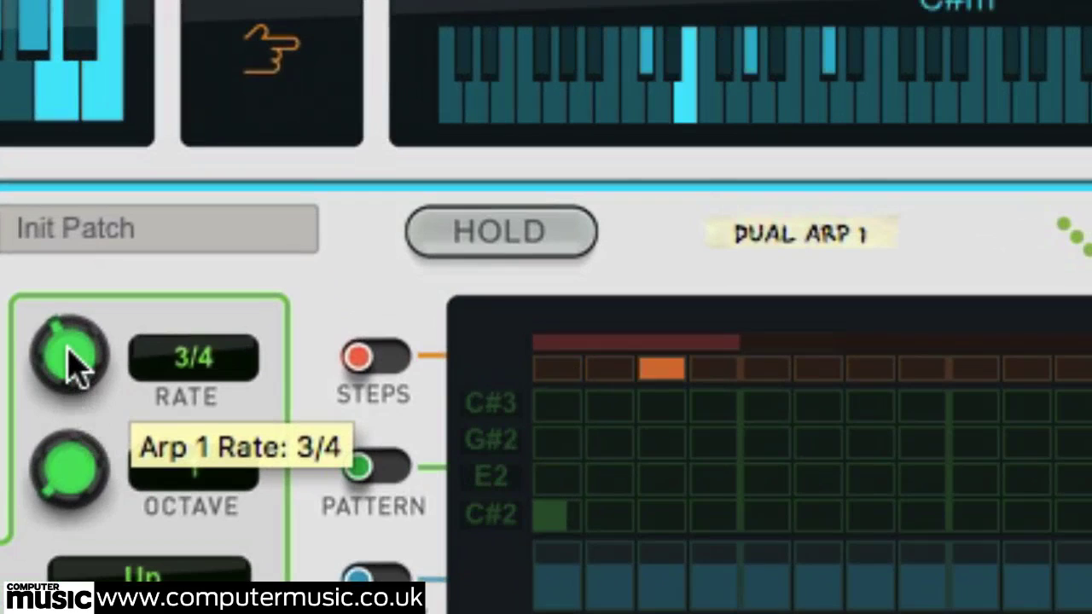
drag(70, 363, 77, 326)
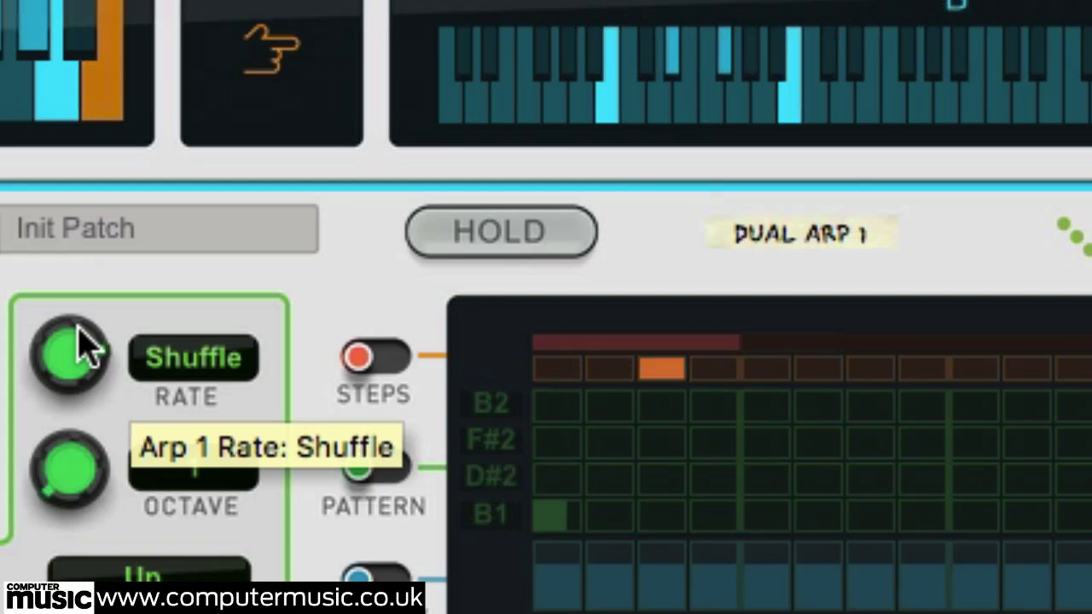
drag(77, 327, 79, 353)
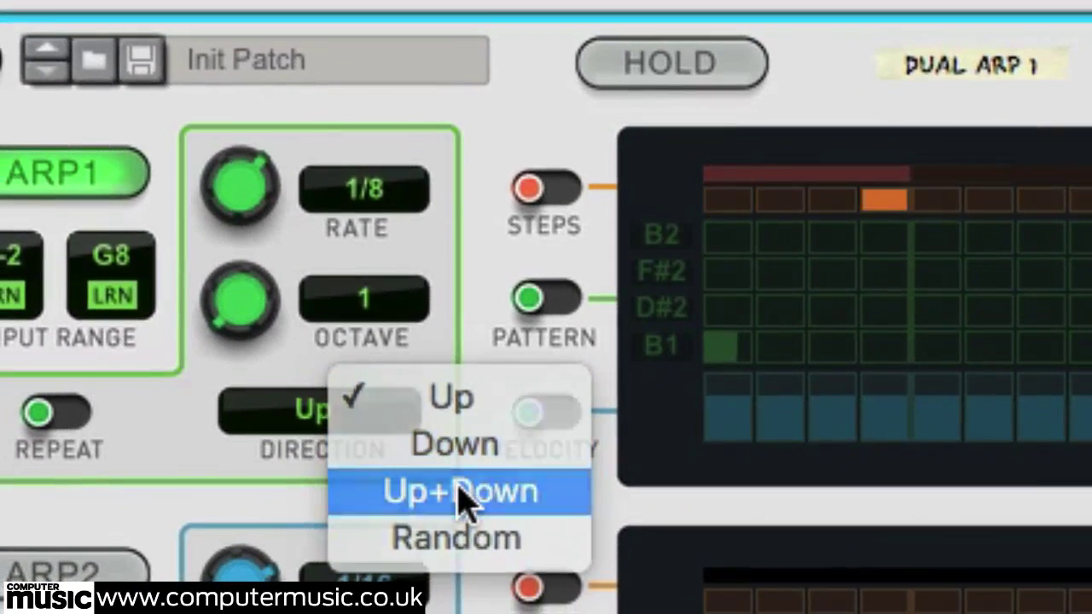
Step: Set Arp 1's direction to Down and switch its Repeat on
click(433, 527)
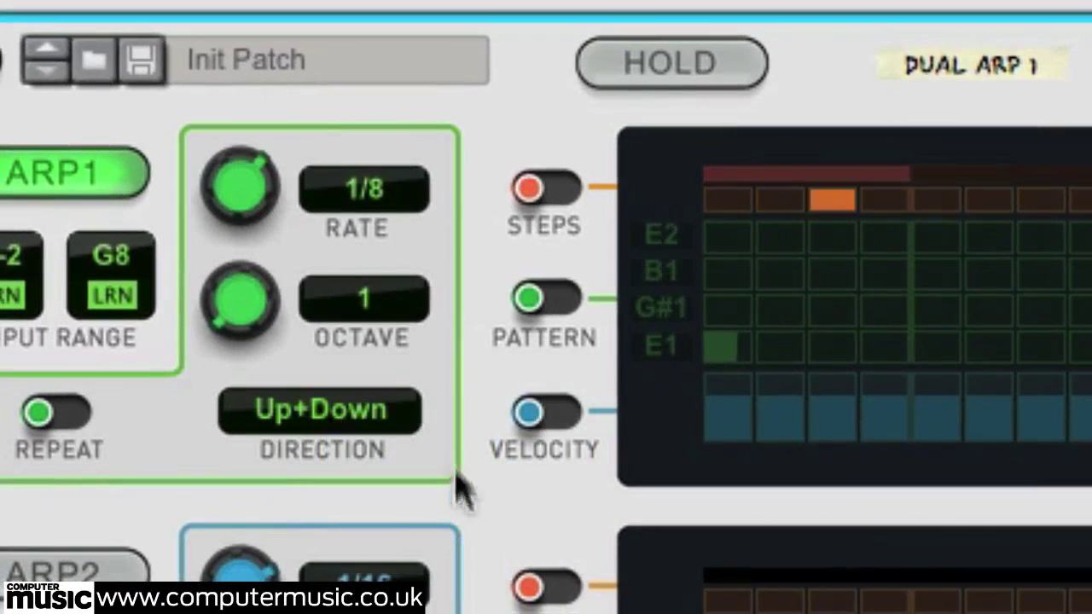
click(337, 432)
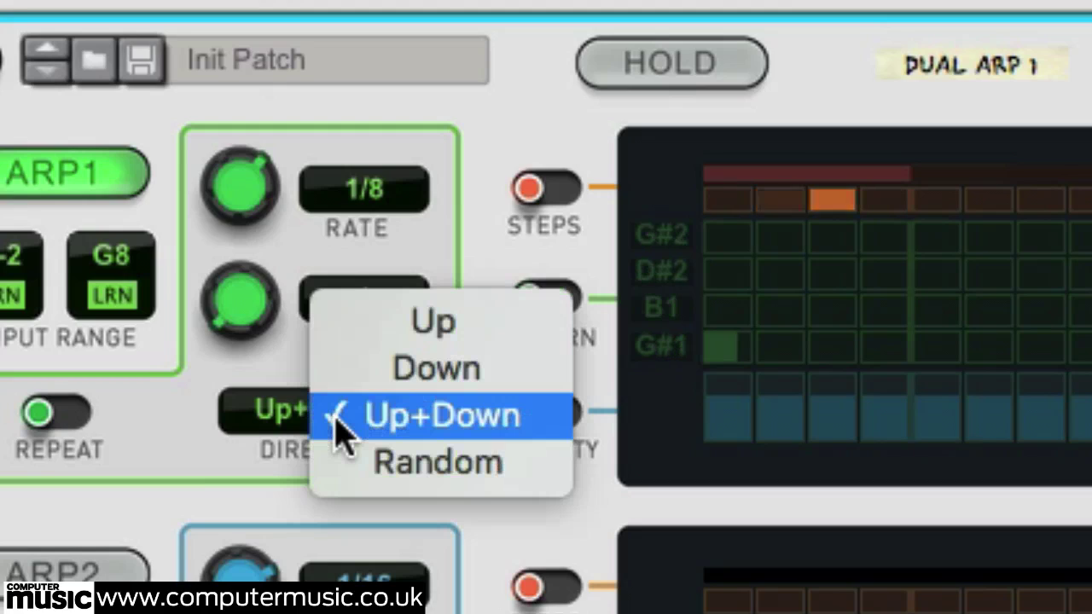
click(424, 372)
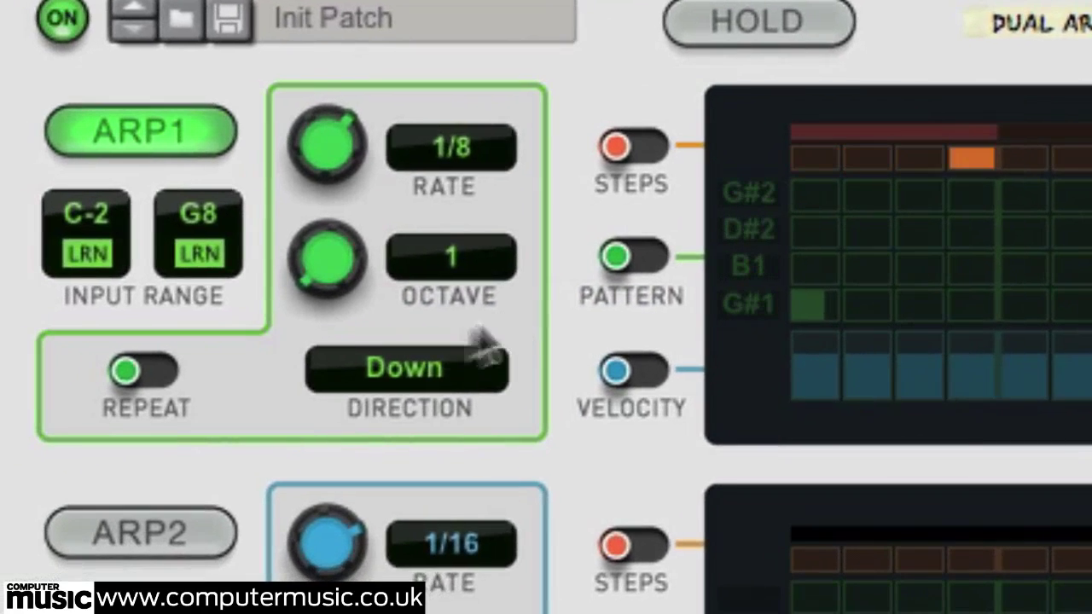
click(136, 372)
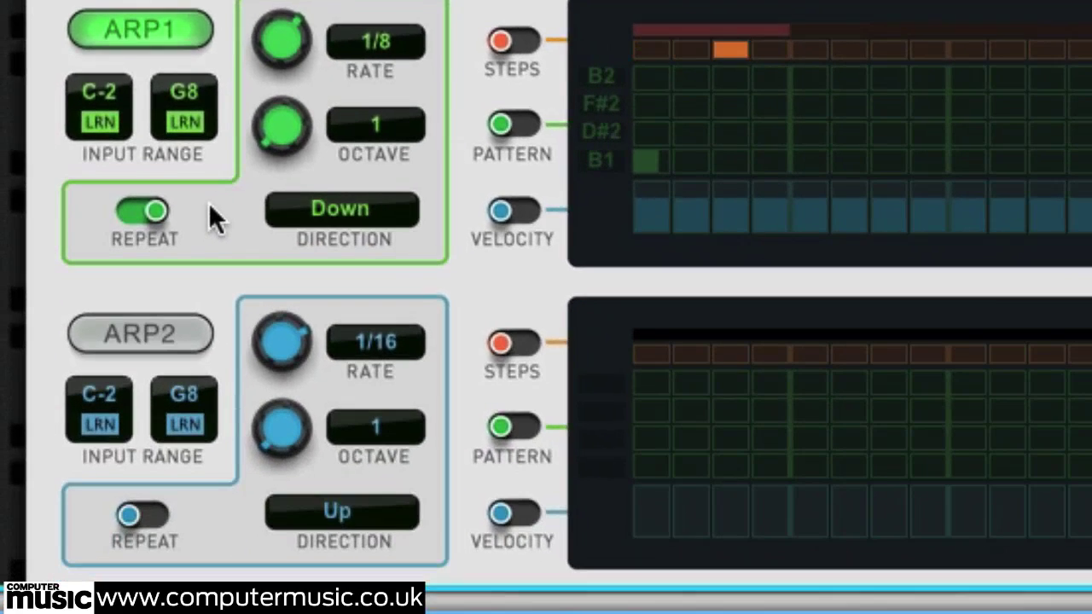
Step: Turn Arp 1 off and Arp 2 on, enabling Arp 2's Steps and Pattern toggles
click(171, 31)
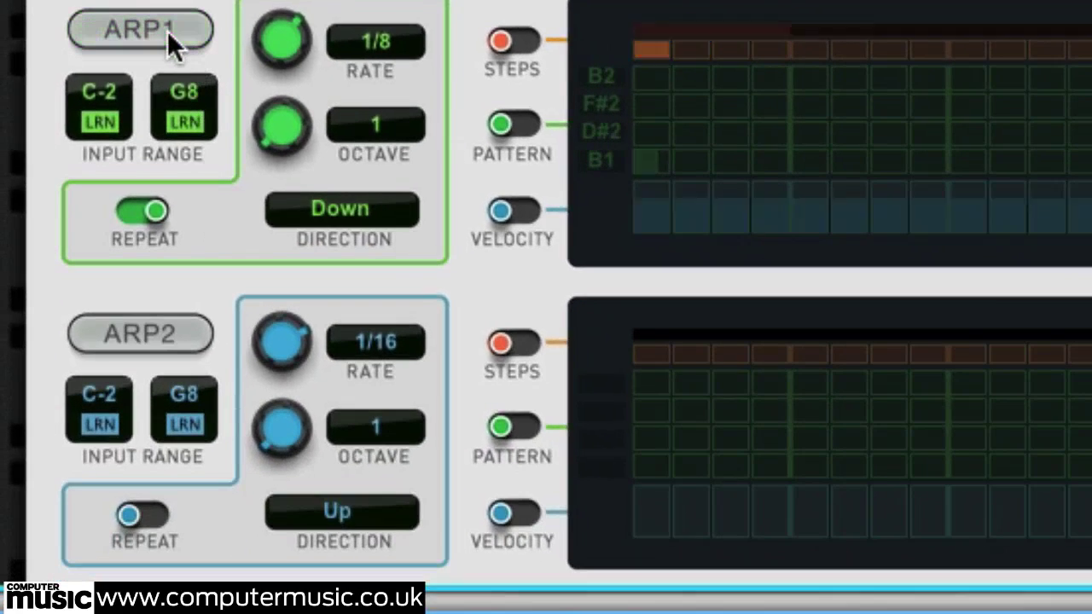
click(173, 333)
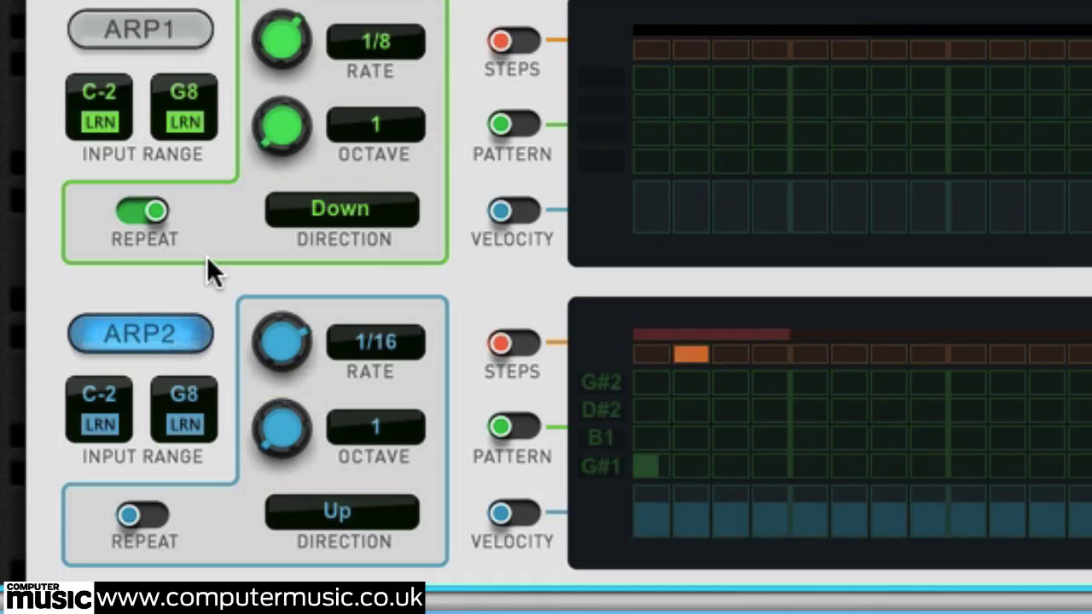
click(503, 343)
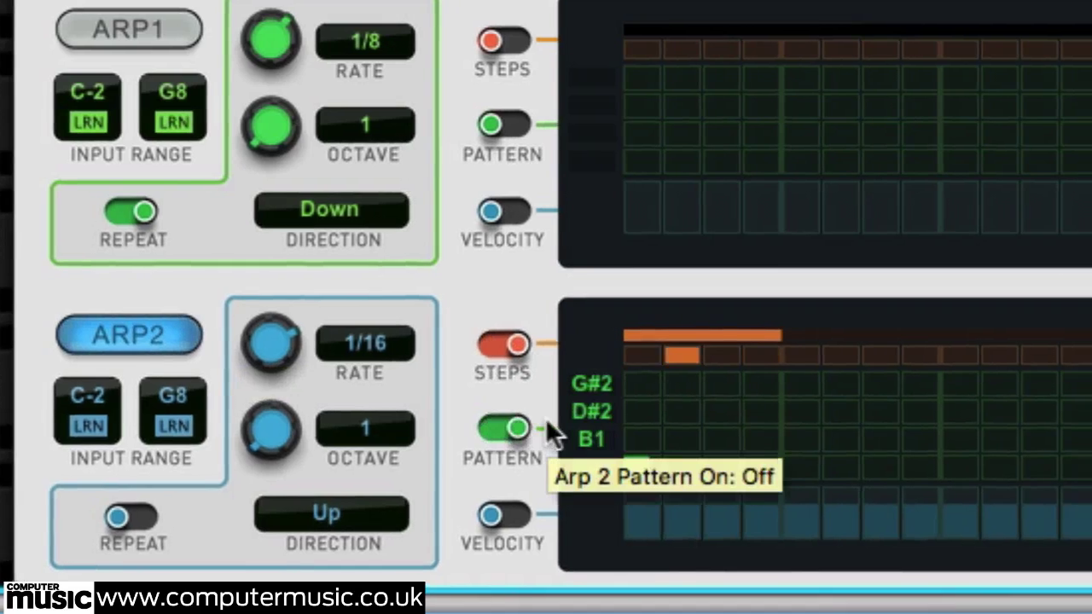
click(502, 427)
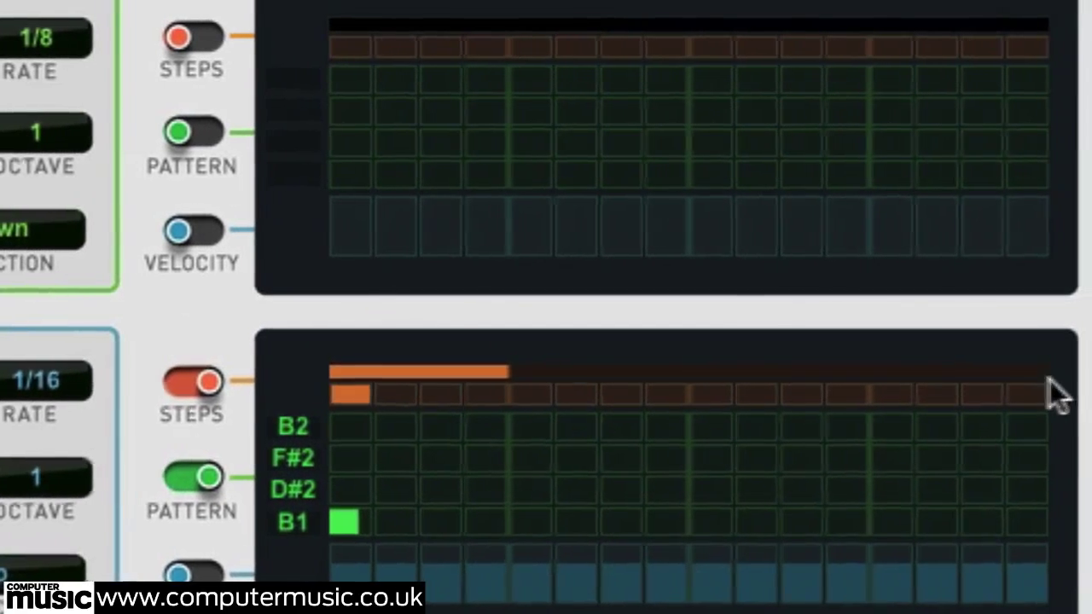
Step: Extend Arp 2 to 16 steps and add pattern notes at steps 2, 4, 5, 7, 9, 13 and 15
click(1034, 373)
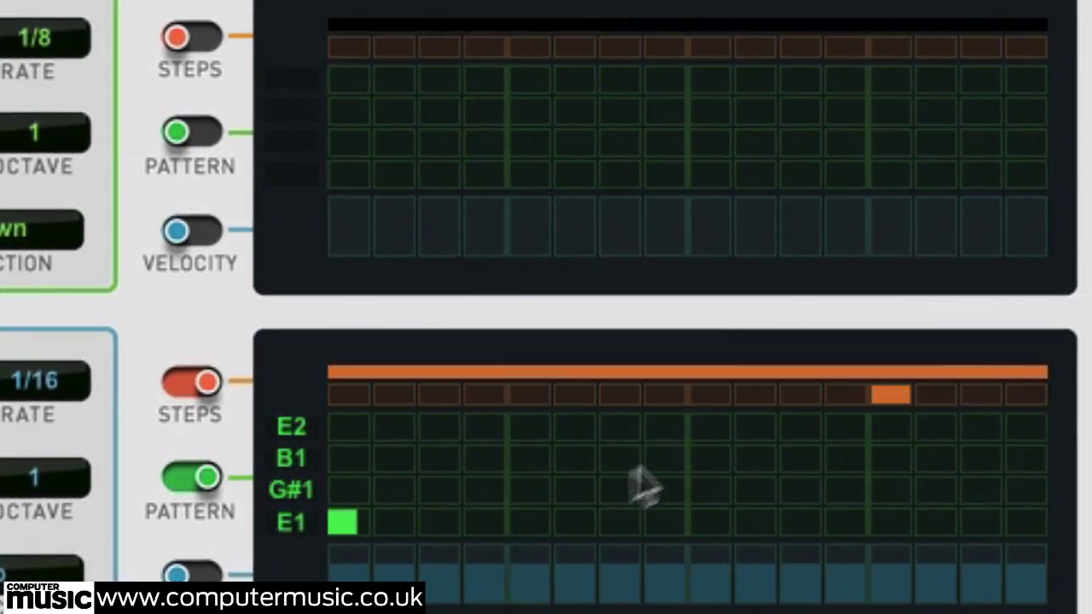
click(404, 490)
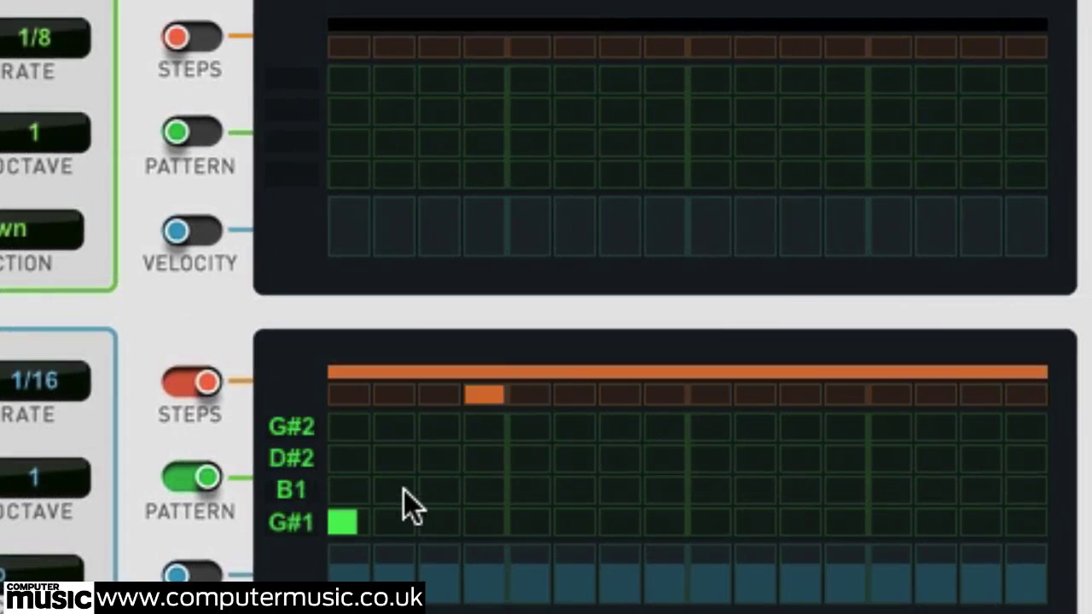
click(490, 461)
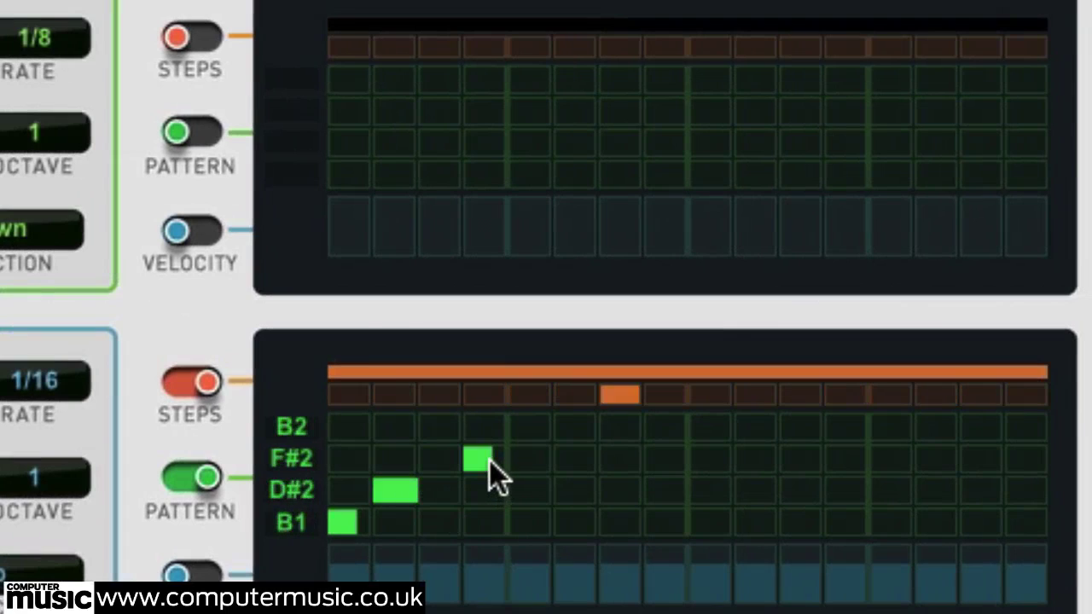
click(514, 521)
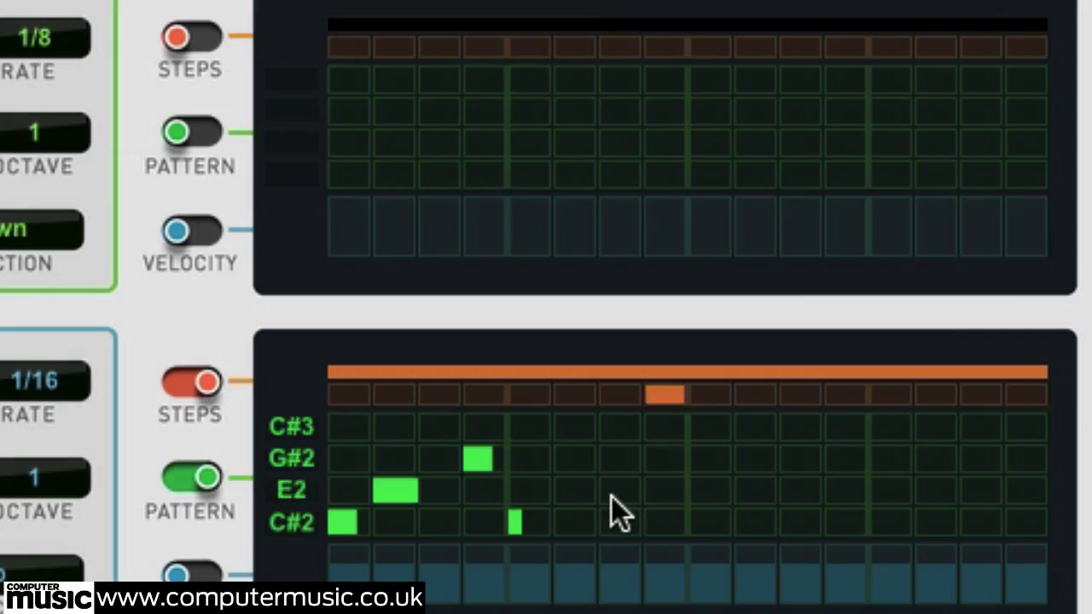
click(634, 431)
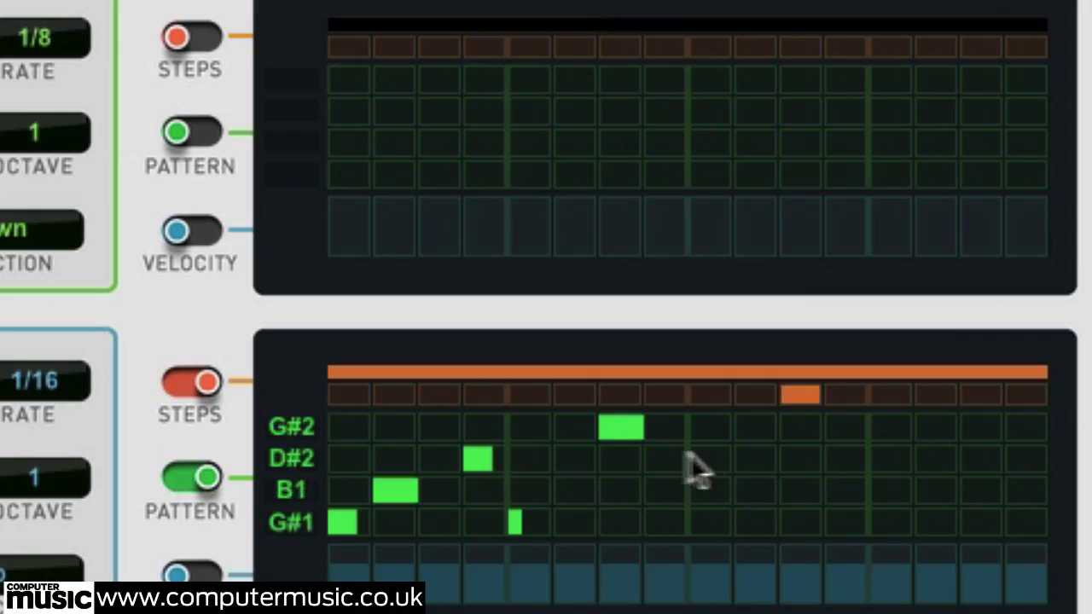
click(719, 465)
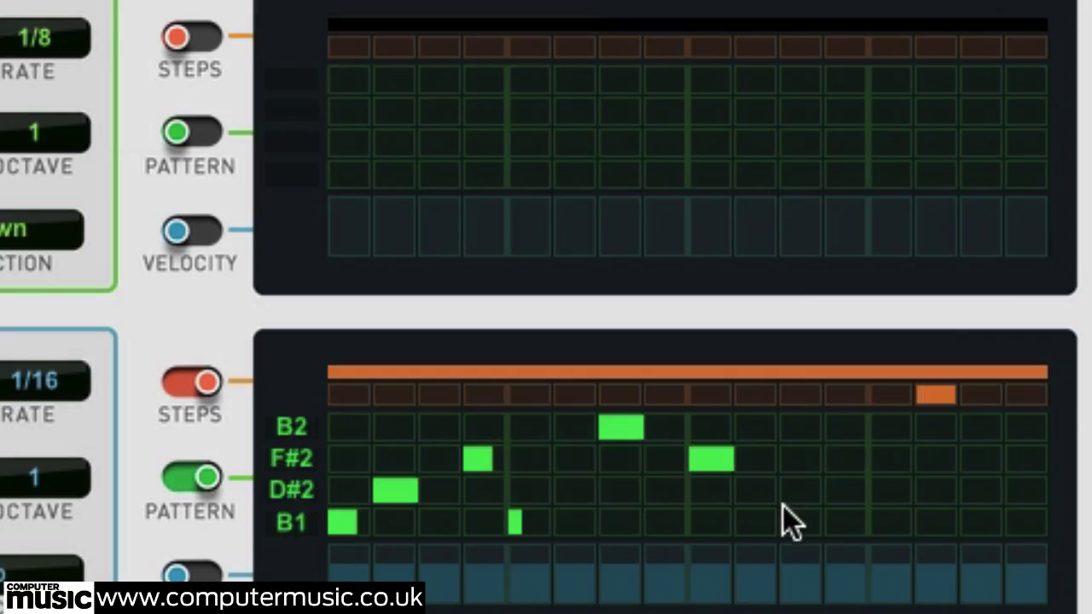
click(876, 490)
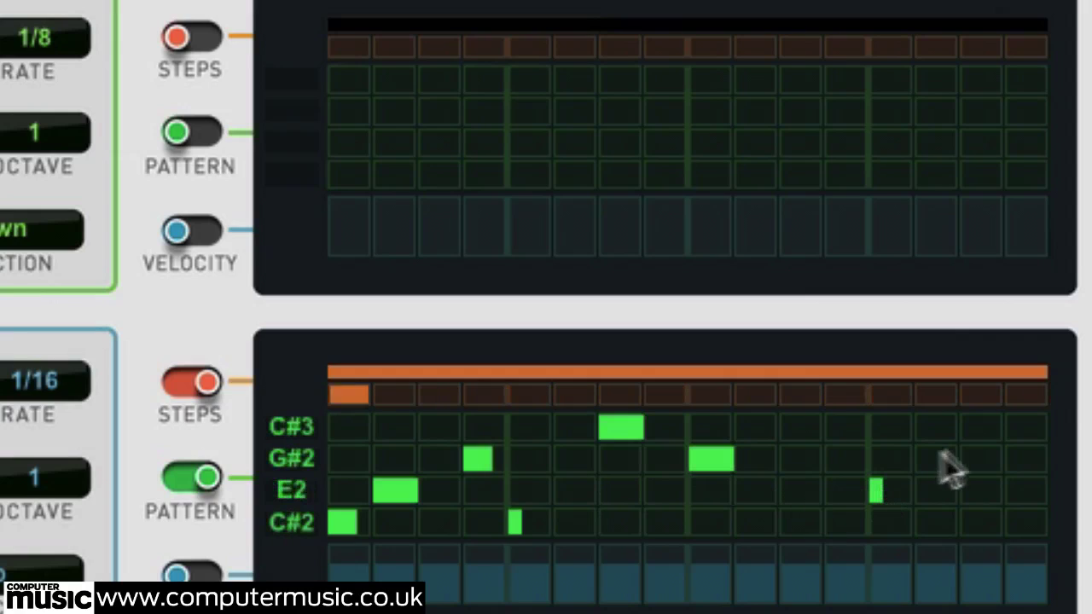
click(979, 429)
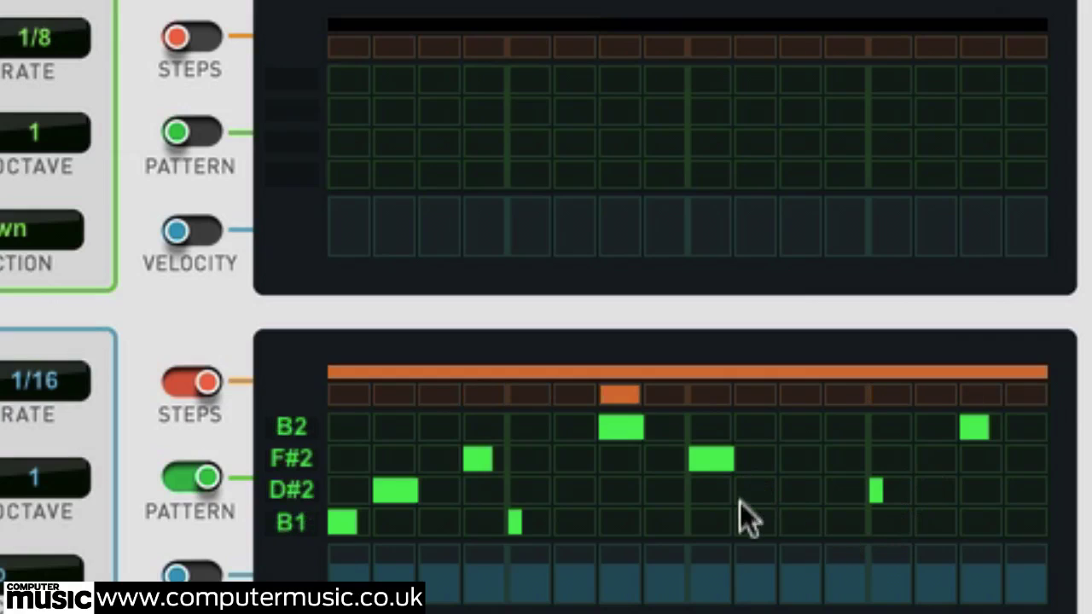
Step: Add Arp 2 pattern notes at step 11 in the bottom and top rows
click(797, 522)
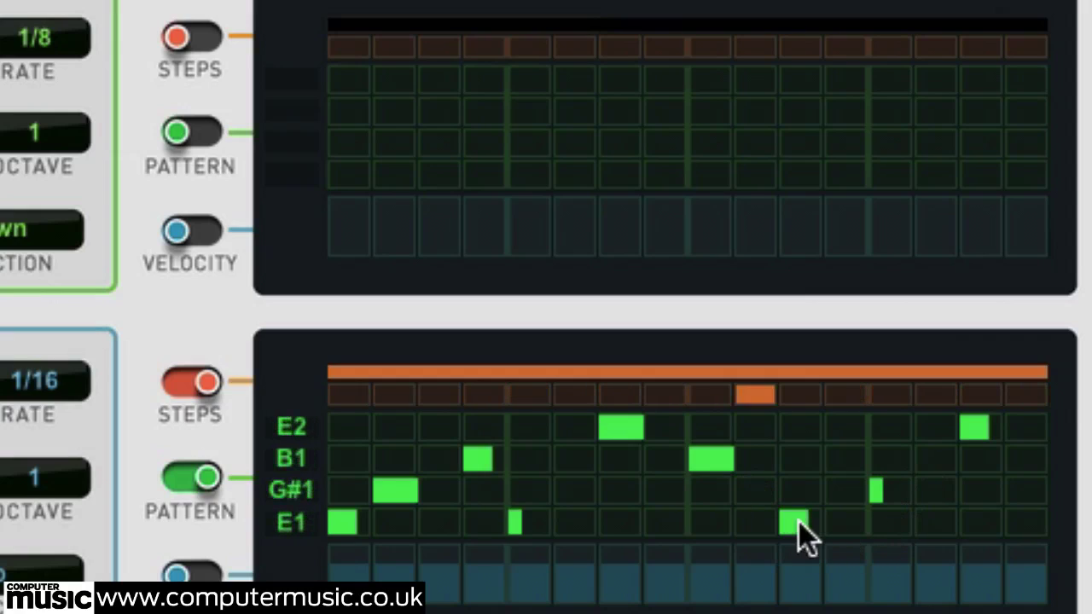
click(798, 522)
click(797, 522)
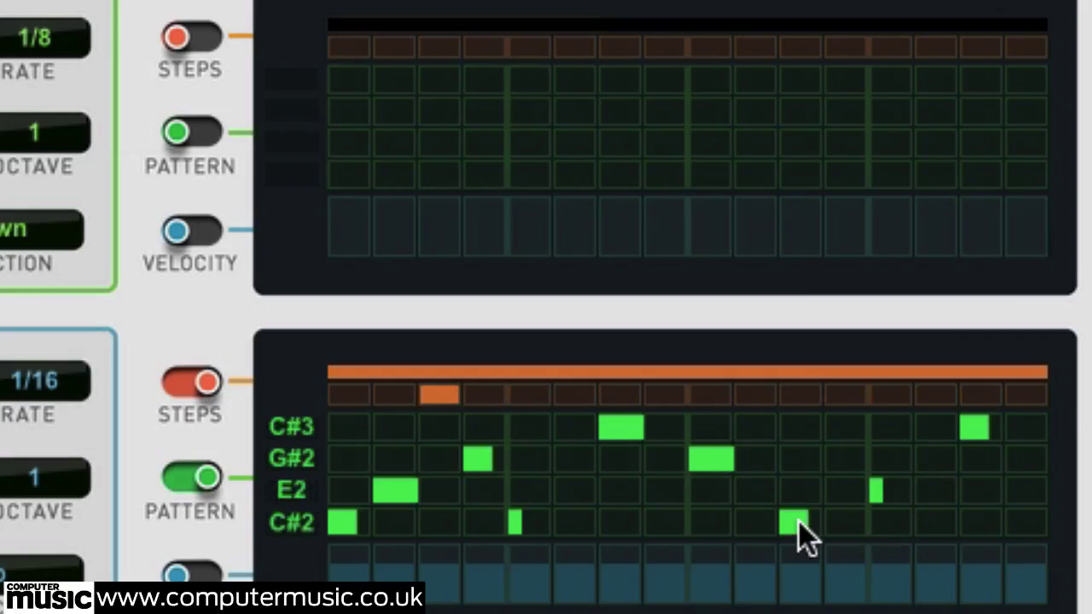
click(792, 424)
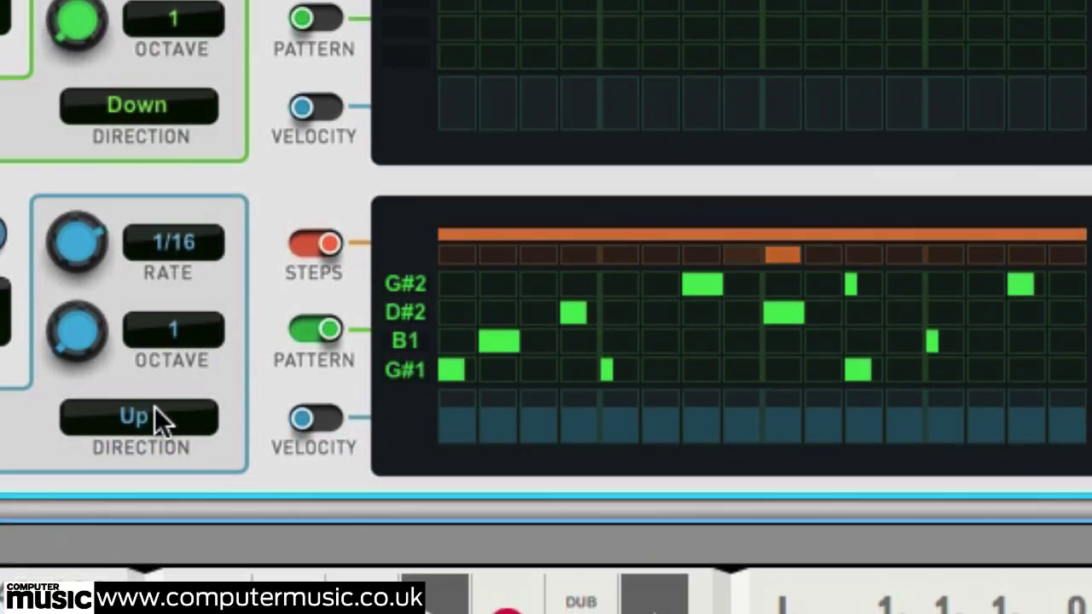
Step: Set Arp 2's direction to Random with a 2-octave range
click(155, 406)
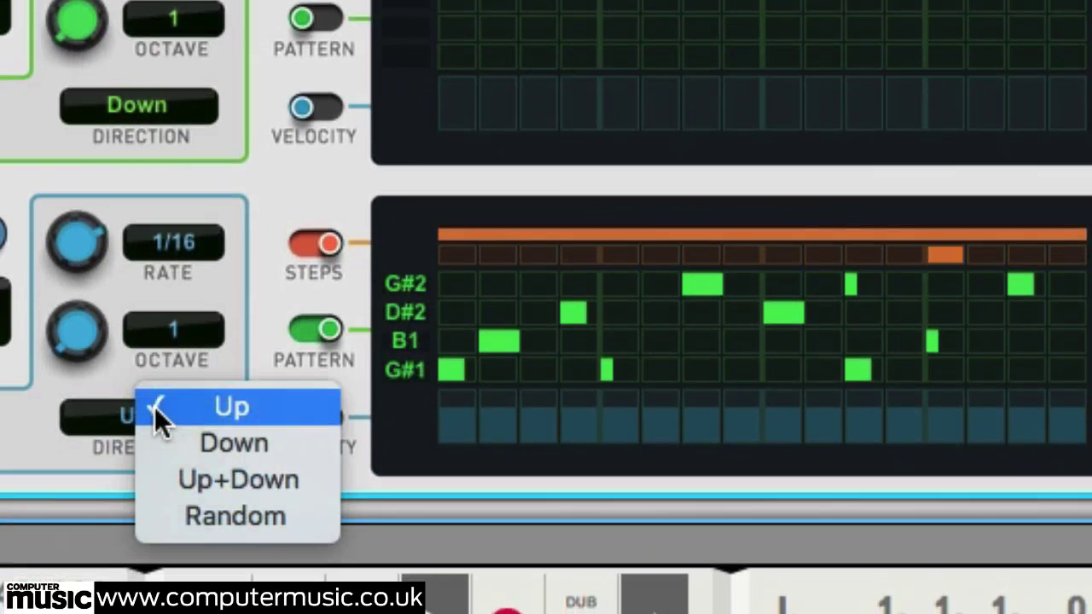
click(223, 516)
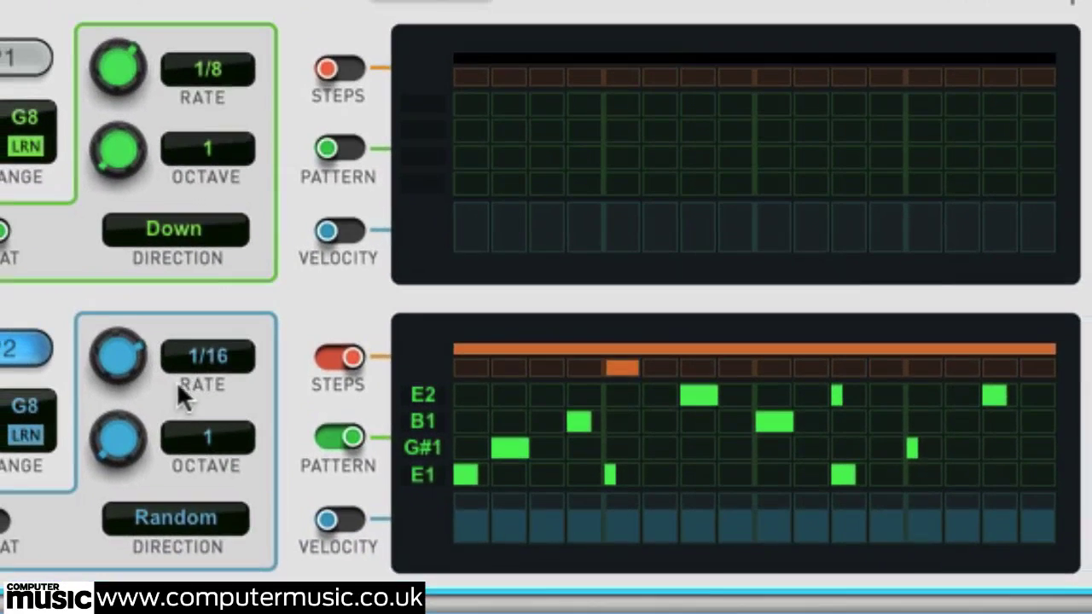
mouse_move(122, 446)
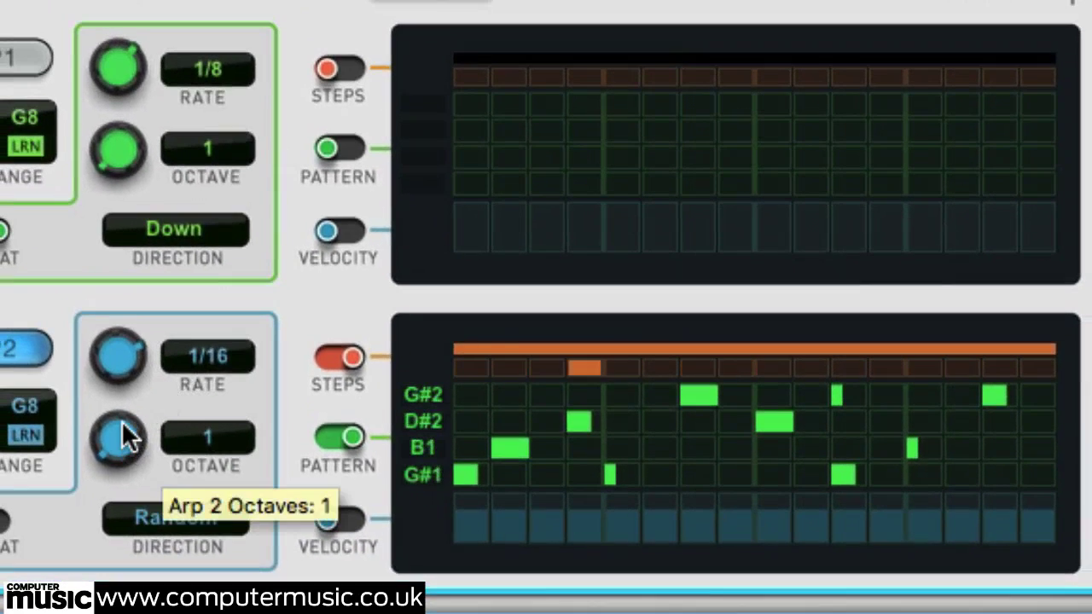
drag(122, 421, 122, 417)
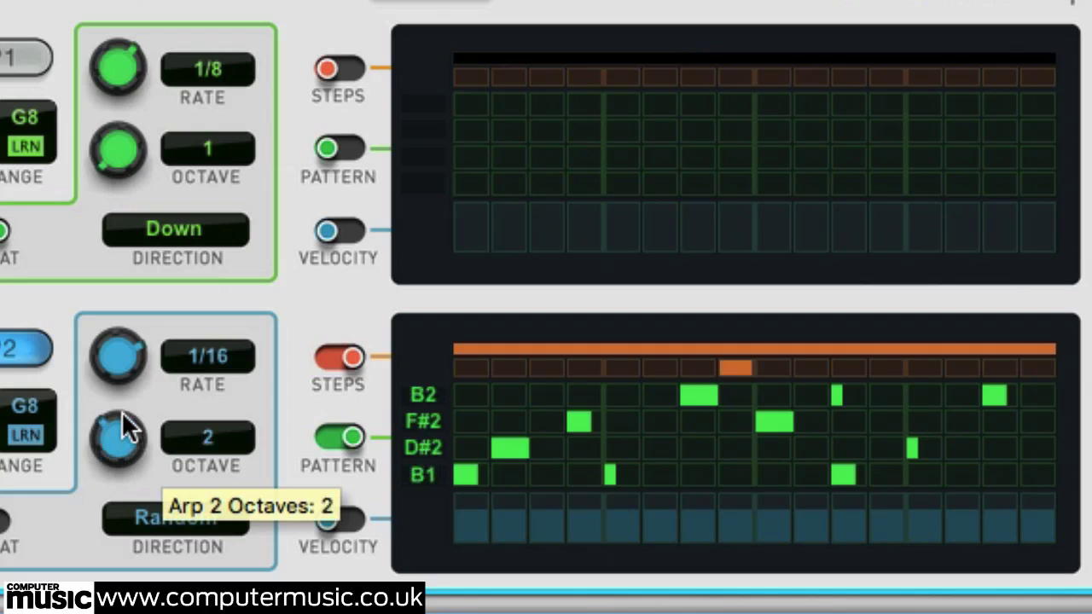
Step: Switch off Arp 2's Steps and Pattern and turn Arp 1 back on
click(346, 365)
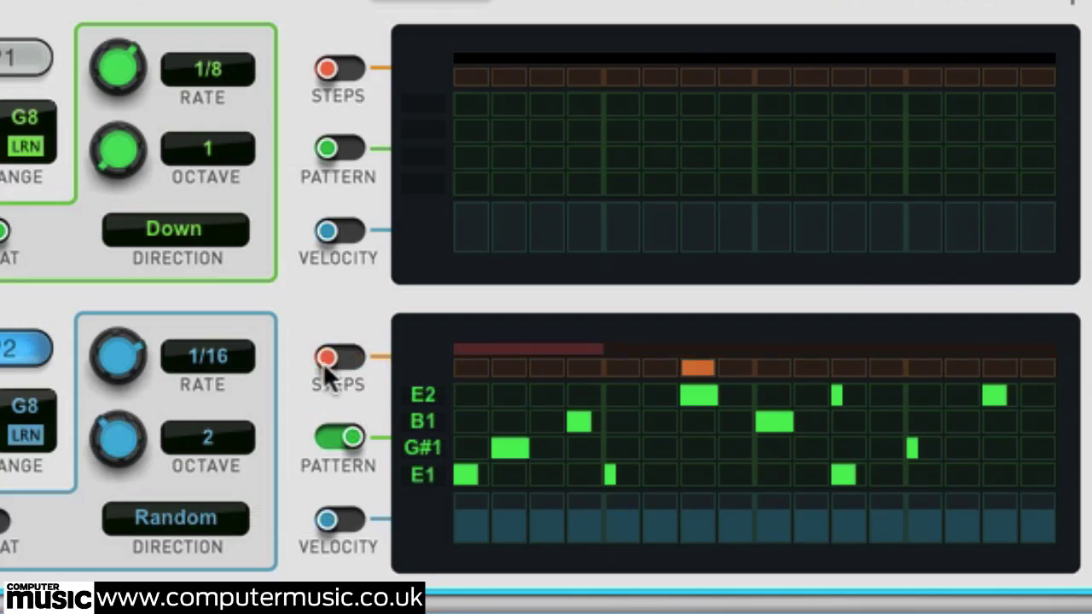
click(347, 431)
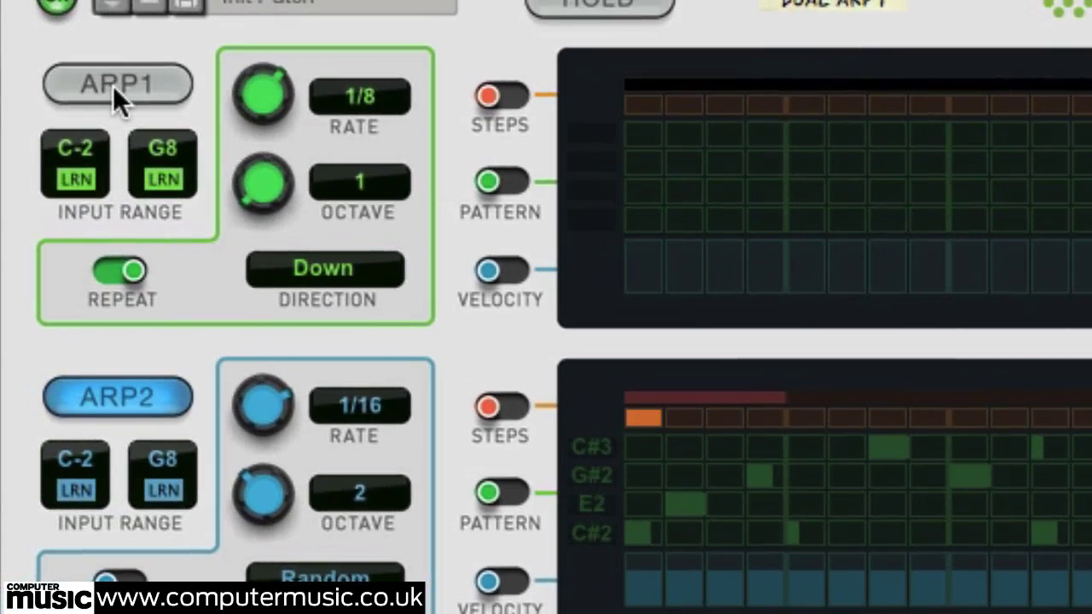
click(116, 86)
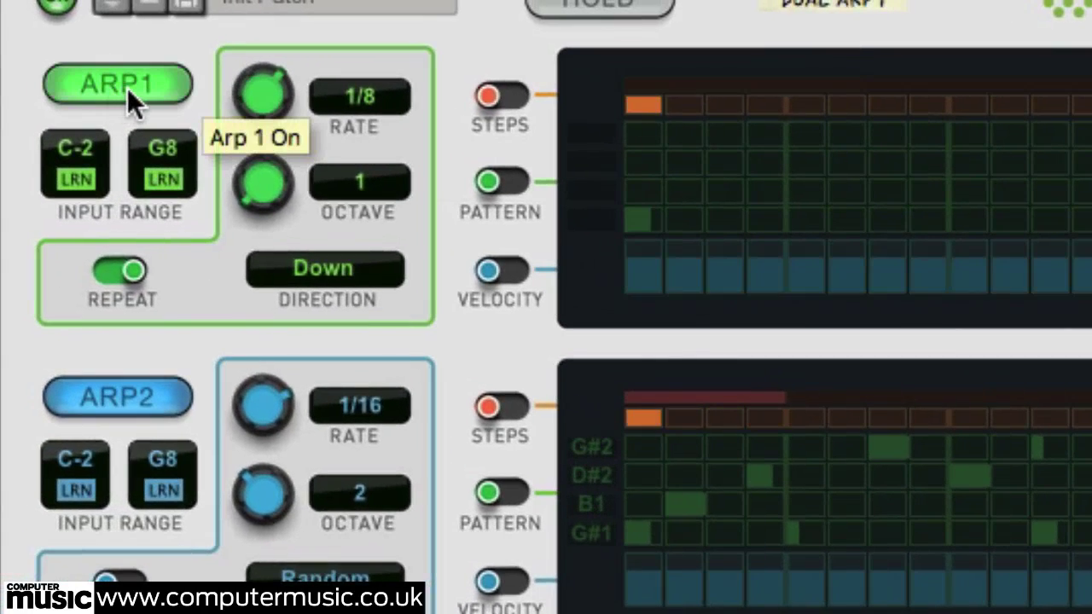